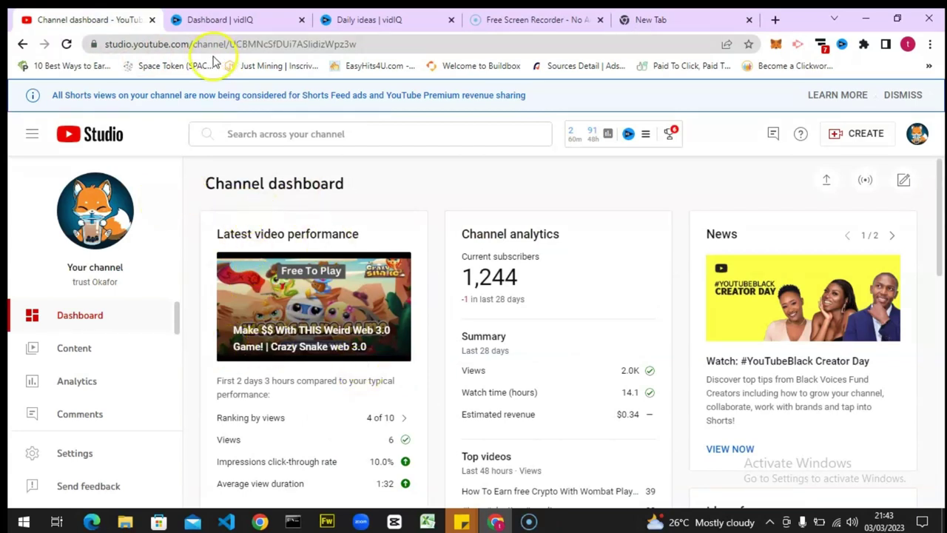
Open vidIQ's Keyword Inspector from the vidIQ tools list over YouTube Studio
left_click_drag(187, 43, 69, 45)
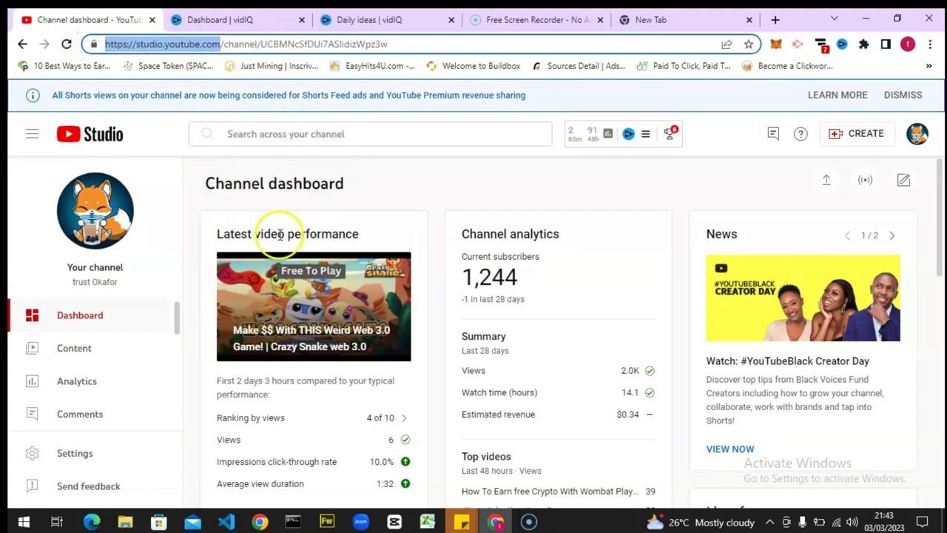
left_click(592, 134)
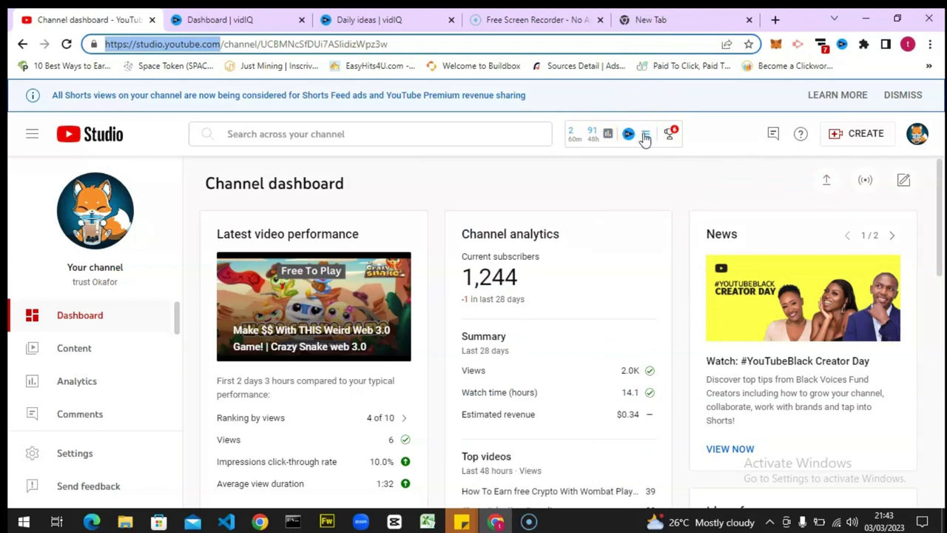
left_click(645, 137)
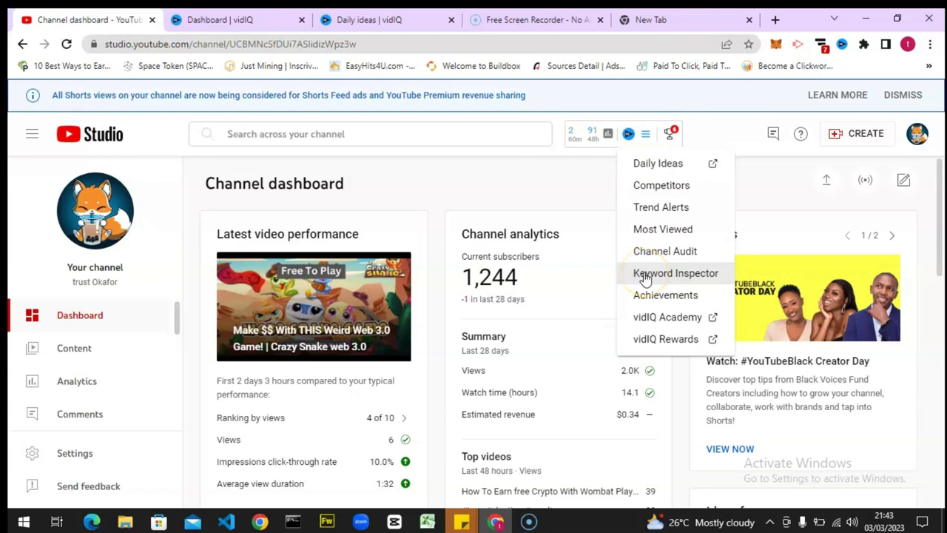
left_click(645, 274)
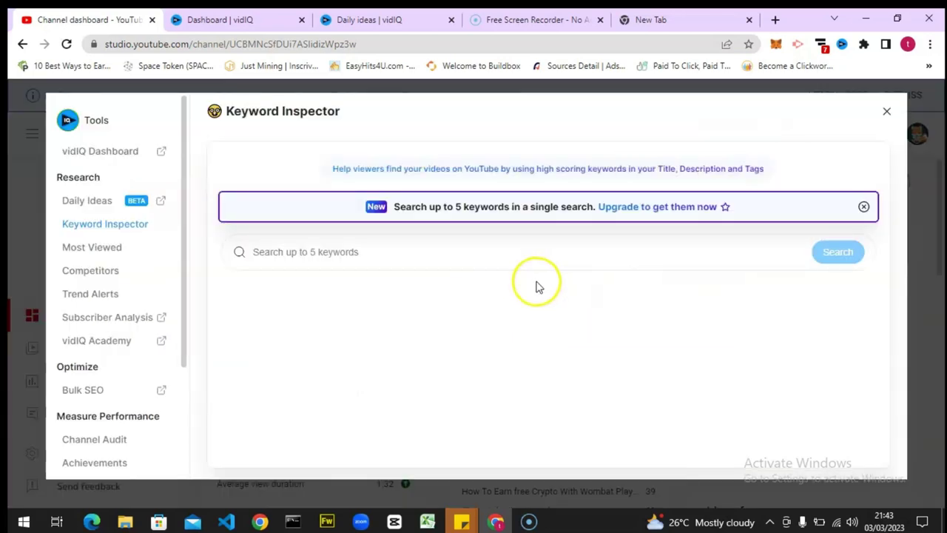
Search the Keyword Inspector for the keyword 'play to earn'
left_click(533, 256)
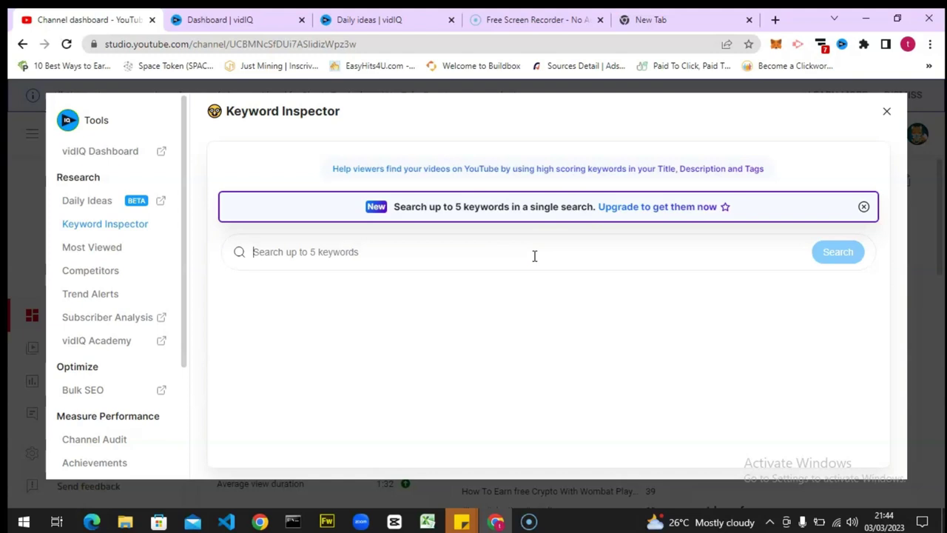
type("pla")
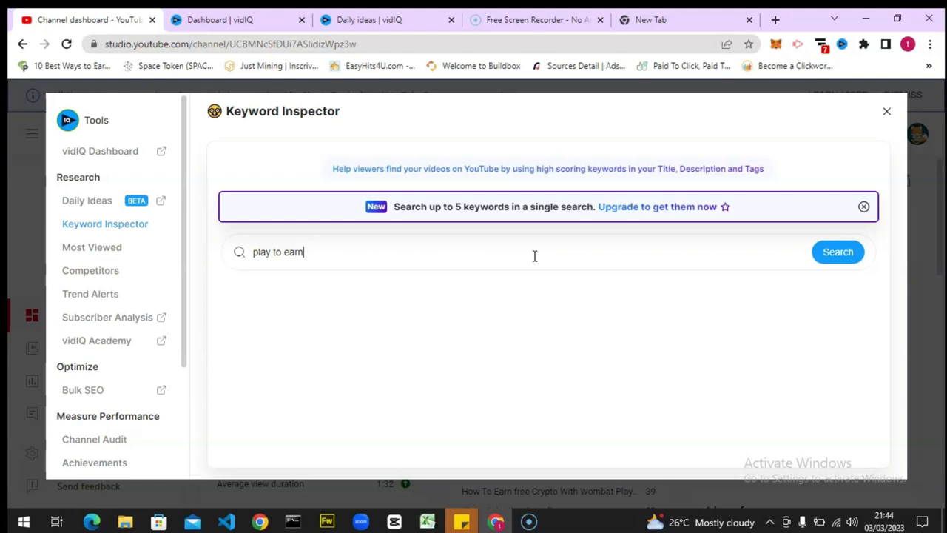
type("y to earn")
key("Return")
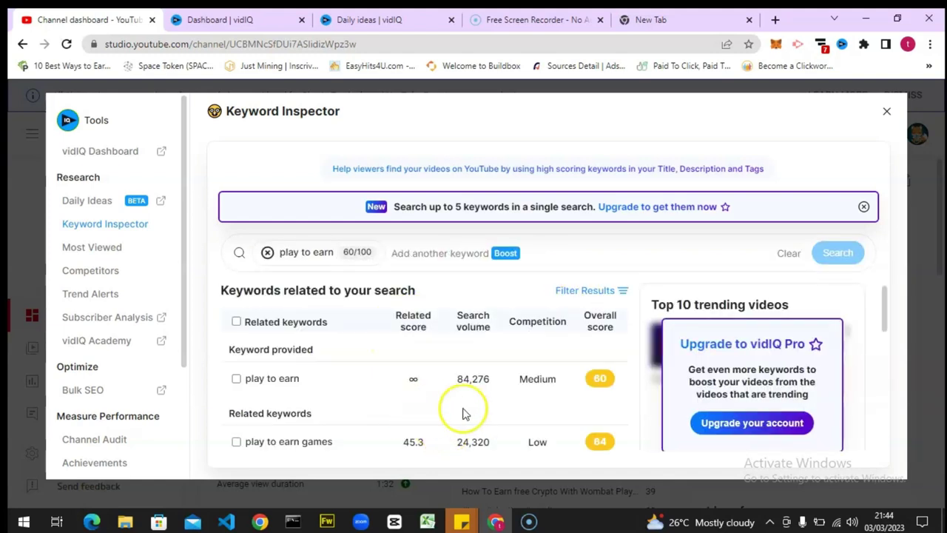
Highlight the 84,276 search volume and the overall score of 60 for 'play to earn'
left_click_drag(453, 384, 490, 390)
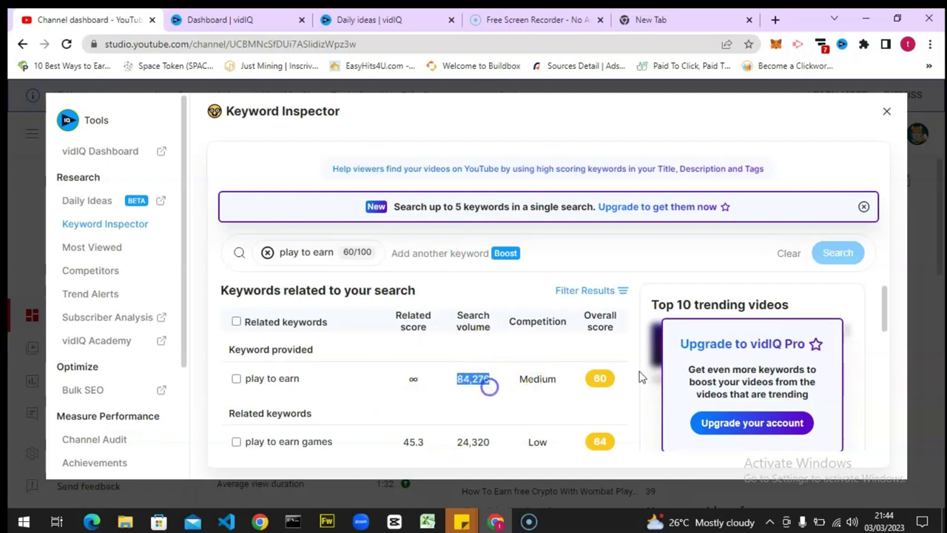
left_click_drag(888, 307, 888, 318)
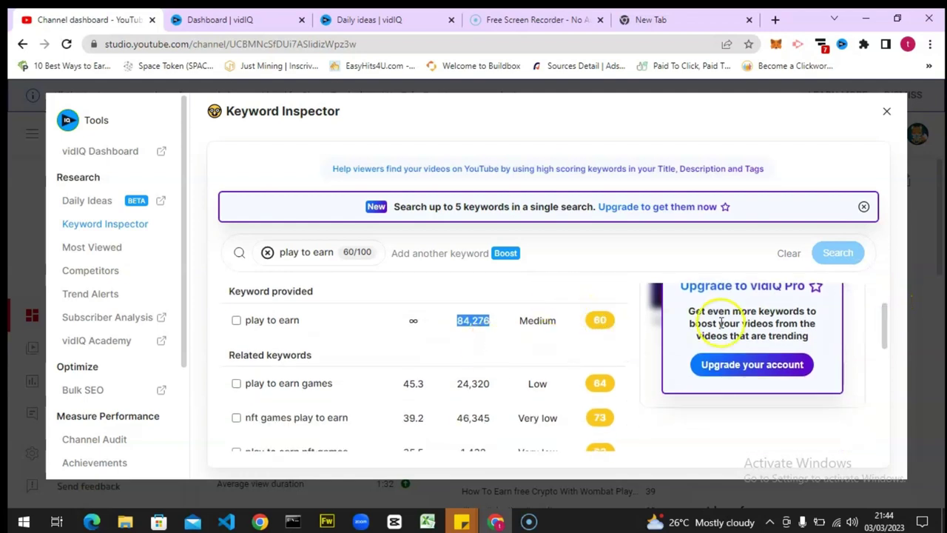
left_click_drag(885, 324, 885, 306)
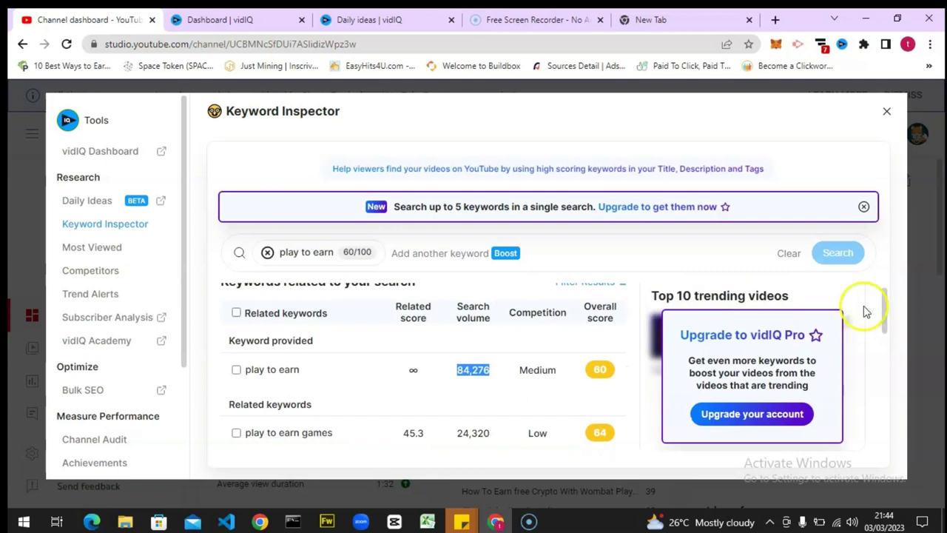
left_click(600, 370)
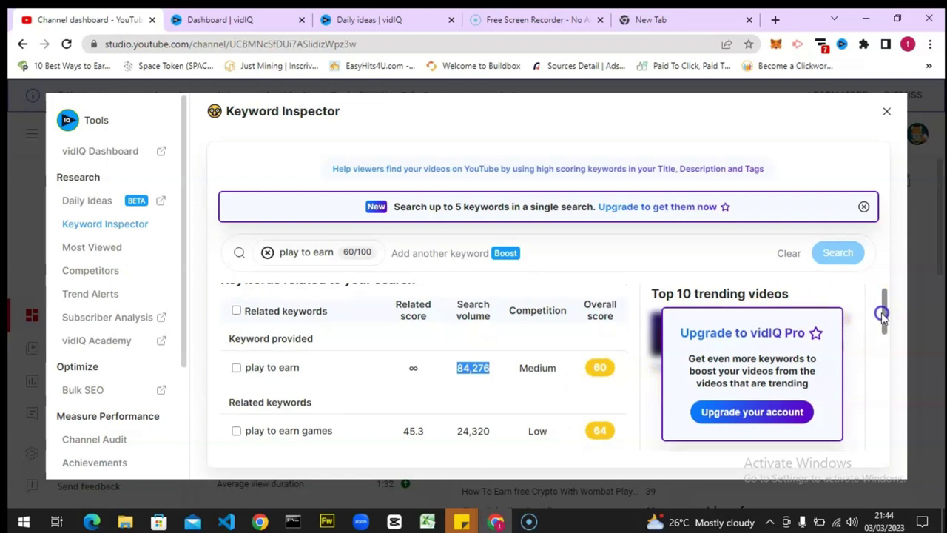
left_click_drag(880, 311, 881, 320)
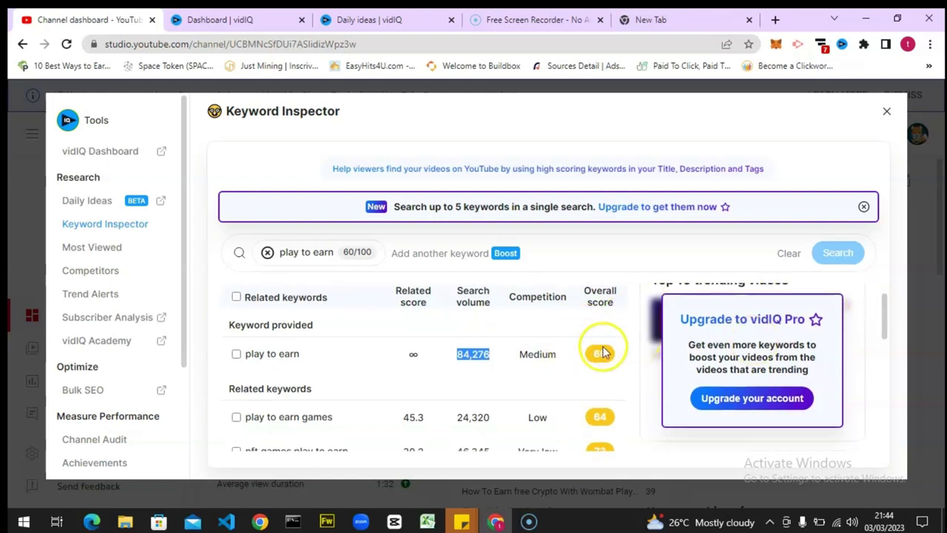
left_click_drag(600, 353, 606, 357)
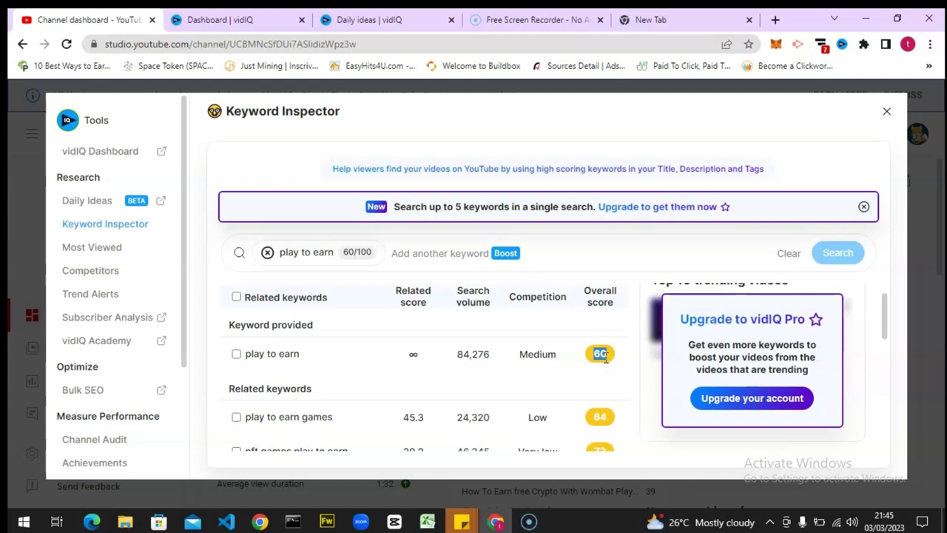
left_click_drag(493, 354, 453, 359)
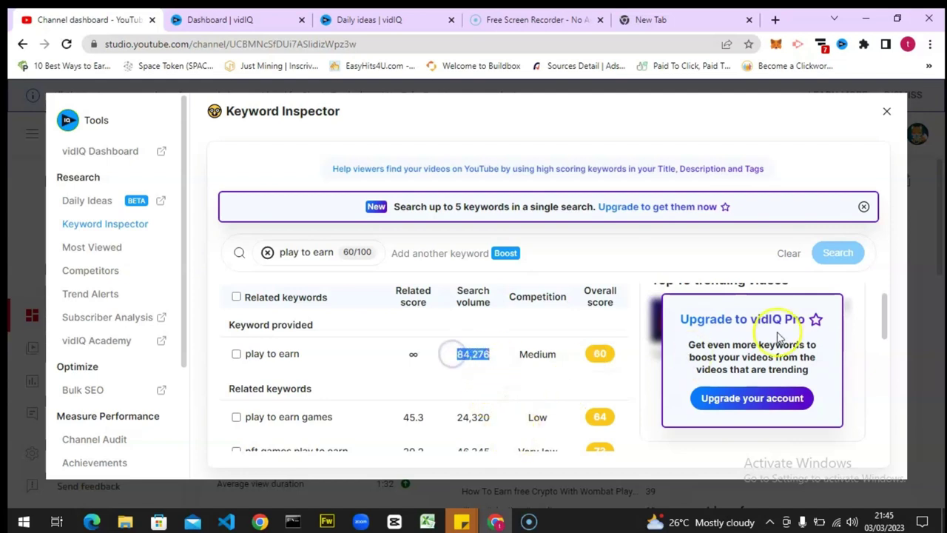
Scroll through the related keywords list, then remove the 'play to earn' keyword chip
left_click(887, 323)
left_click_drag(887, 324, 891, 359)
scroll(645, 377, "up", 1)
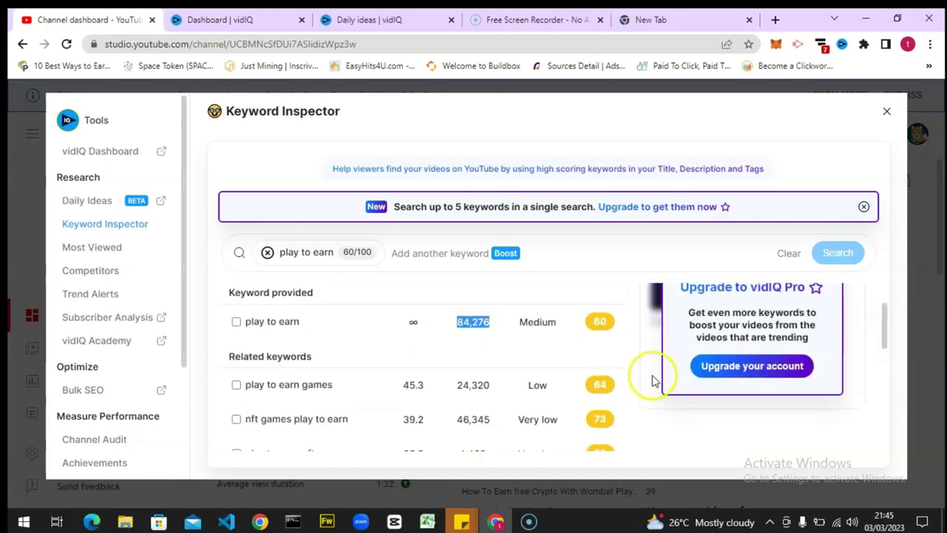
left_click_drag(882, 331, 890, 361)
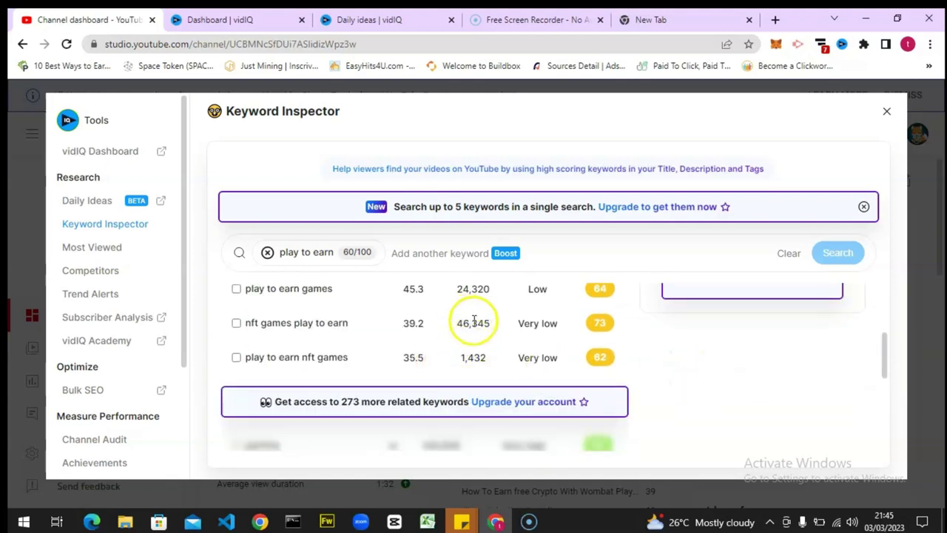
left_click(891, 313)
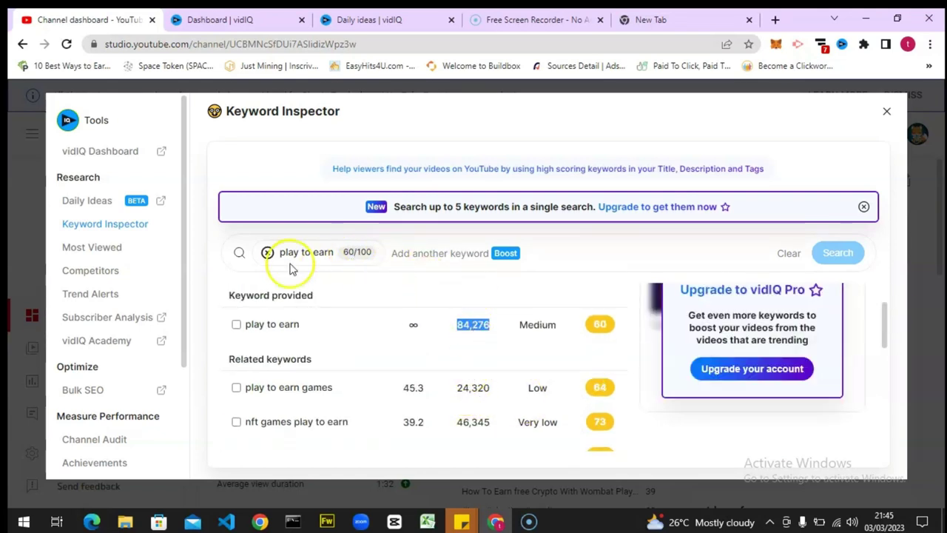
left_click(267, 252)
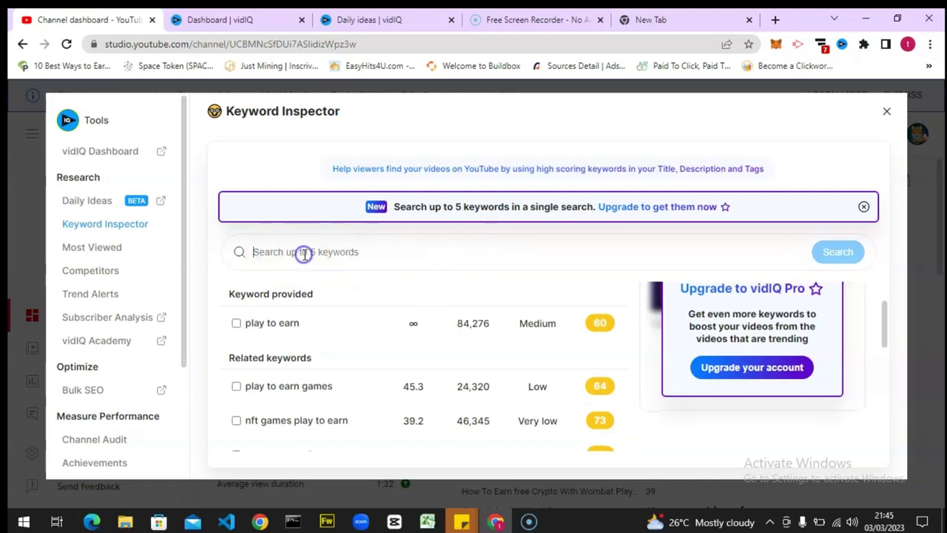
Search for 'crypto play to earn', which scores 63 with 1,419 volume
type("crt")
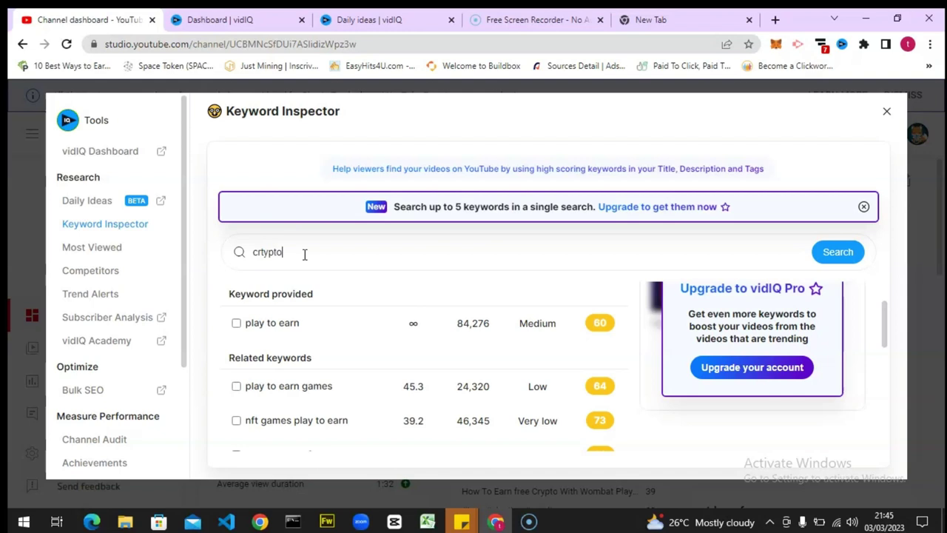
type("ypto")
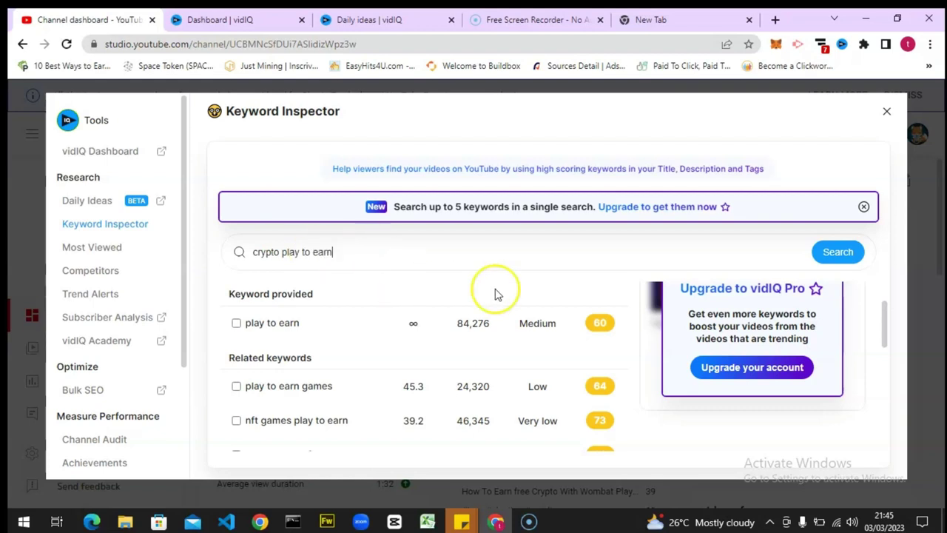
key("Return")
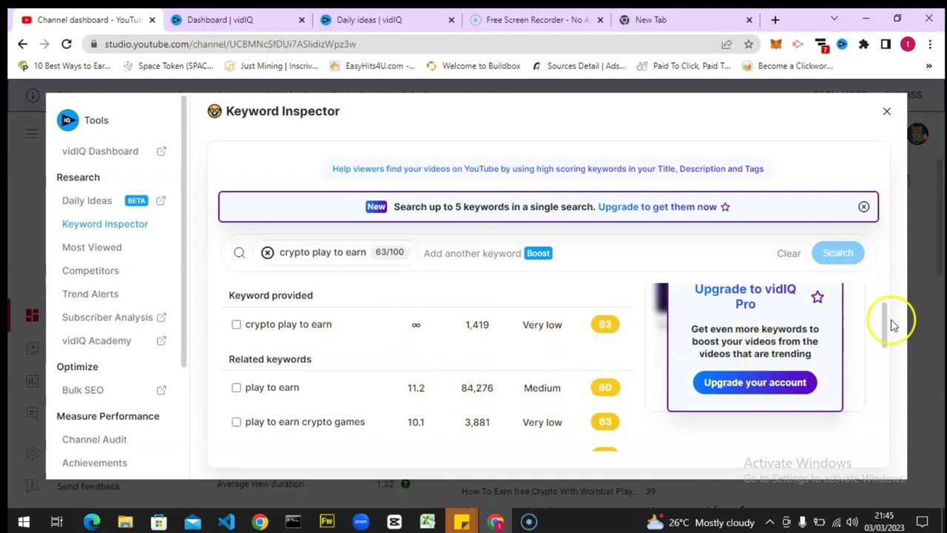
left_click_drag(888, 323, 889, 338)
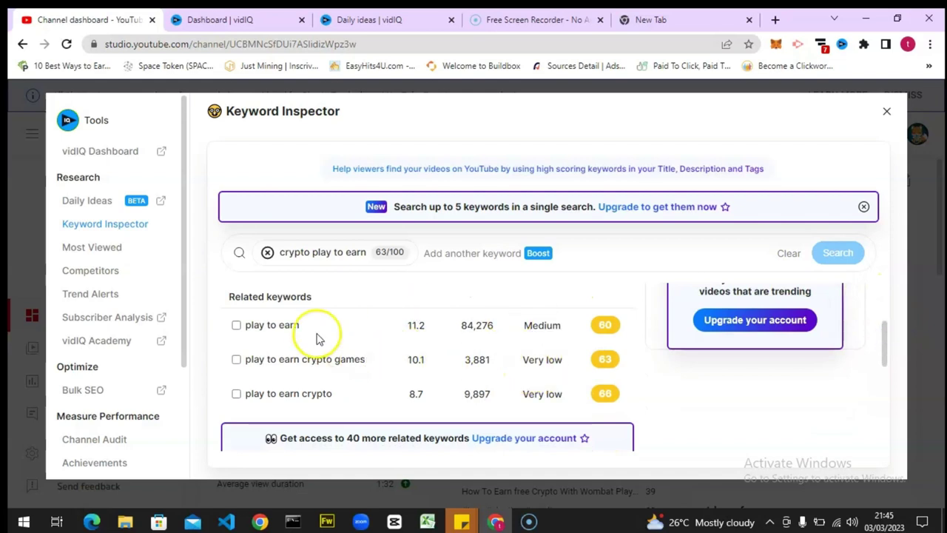
Switch back to the related keyword 'play to earn' and make its search chip editable
left_click(289, 330)
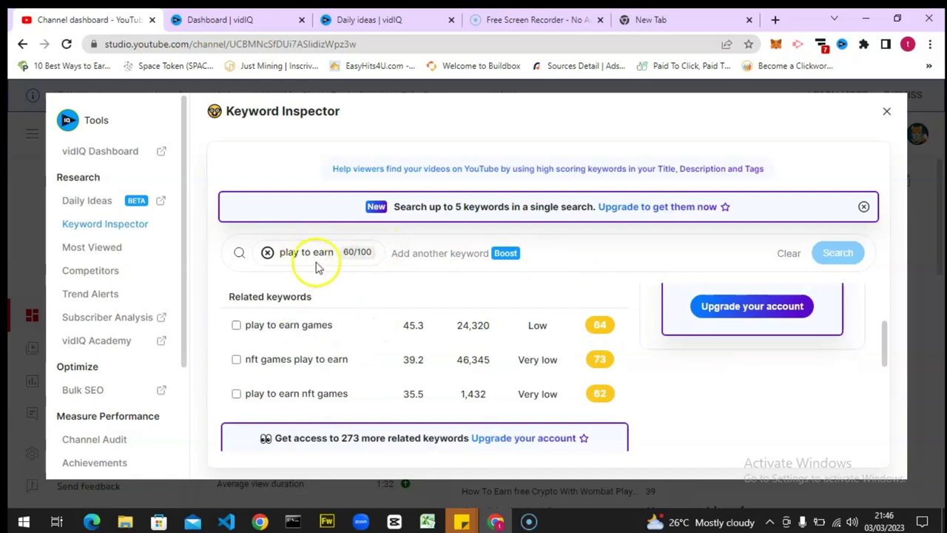
left_click_drag(326, 252, 286, 252)
key("ctrl+c")
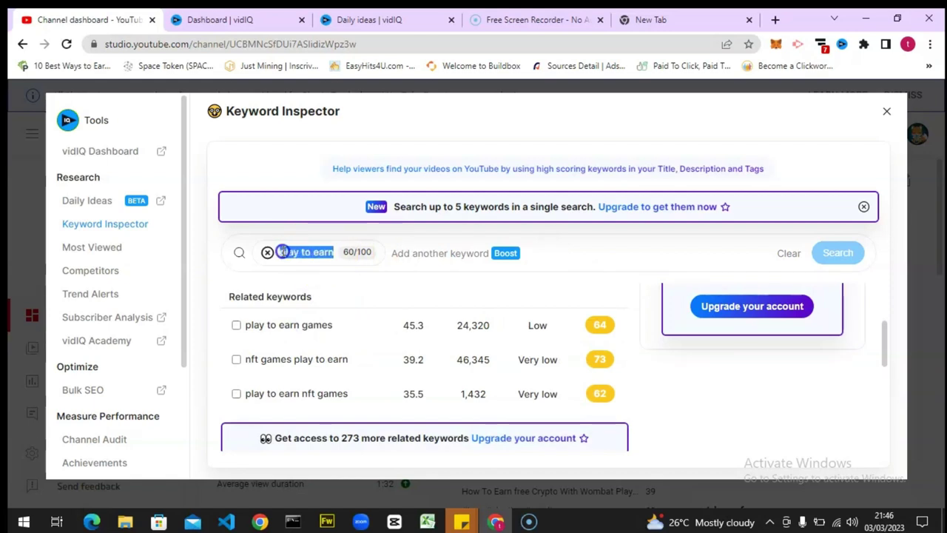
left_click(282, 252)
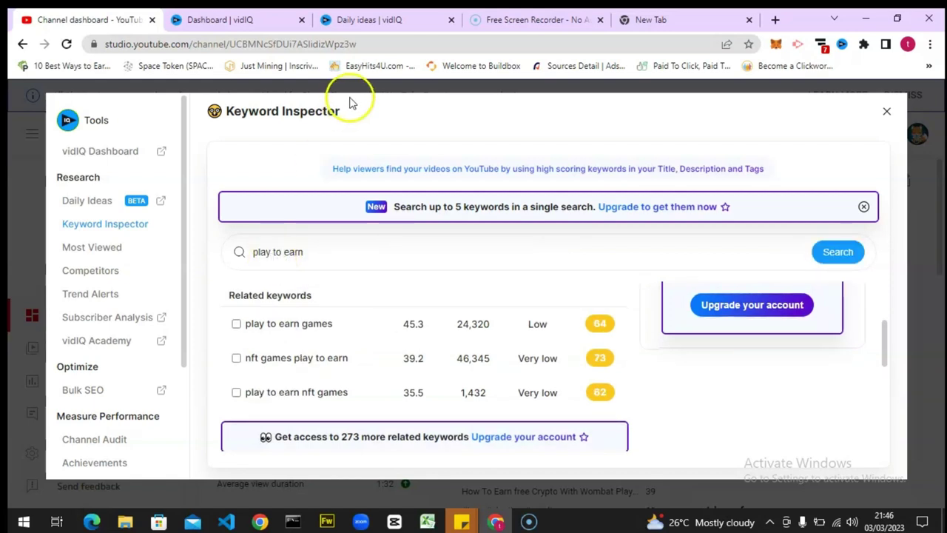
Go to youtube.com in the new tab and search for 'play to earn'
left_click(638, 19)
type("youtube.com")
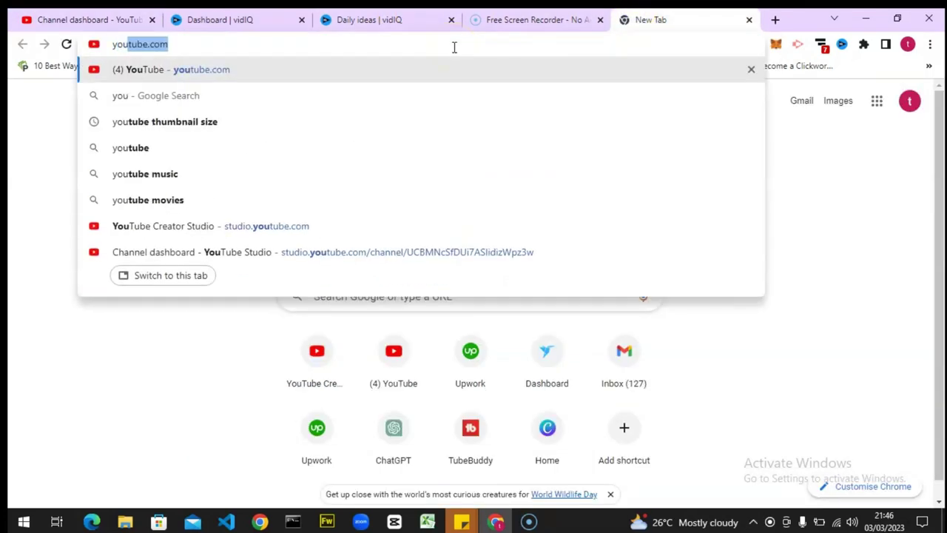
key("Return")
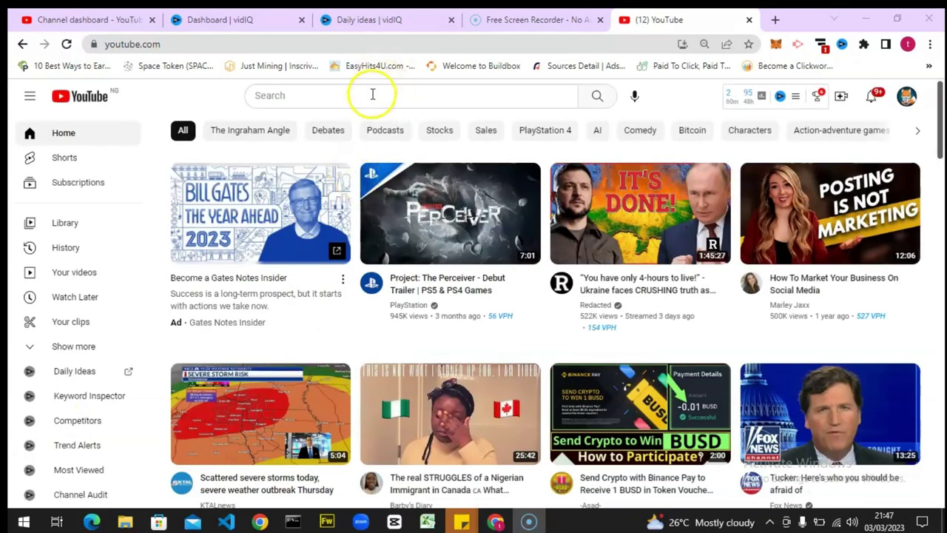
left_click(373, 94)
key("ctrl+v")
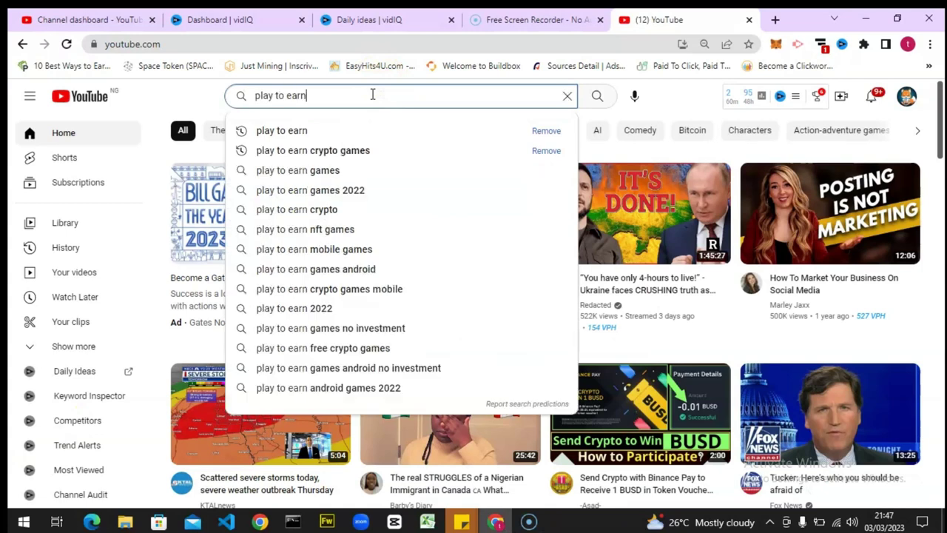
key("Return")
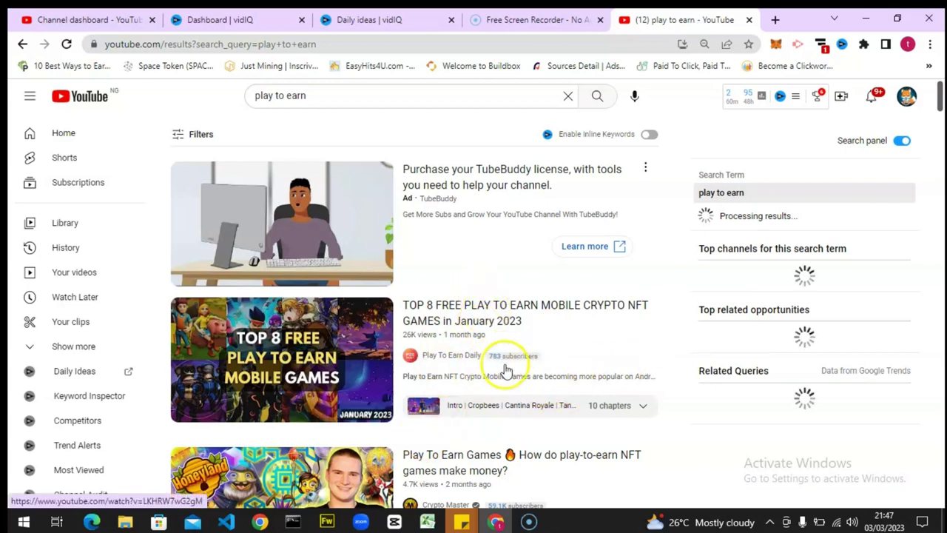
Let vidIQ's panel load its High 60/100 score for 'play to earn', scrolling through results and stats
left_click(425, 337)
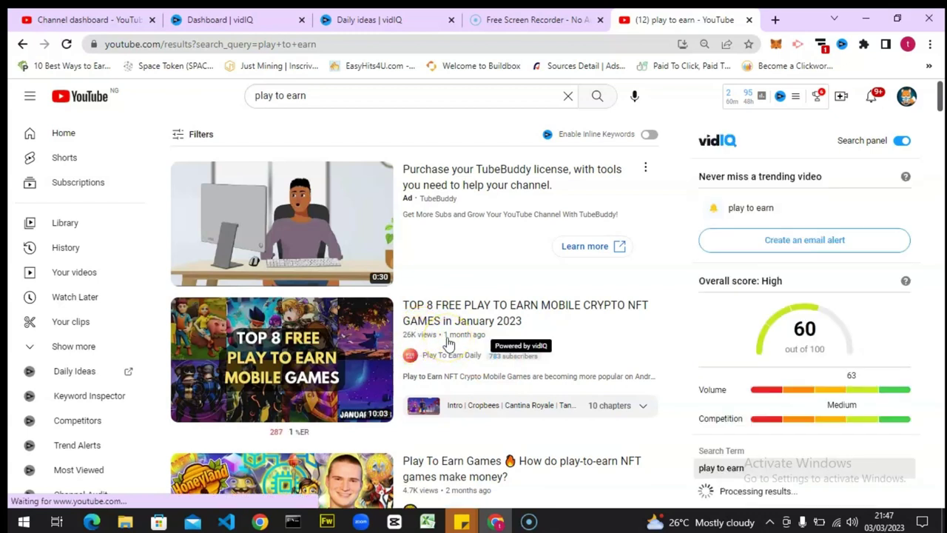
left_click(474, 346)
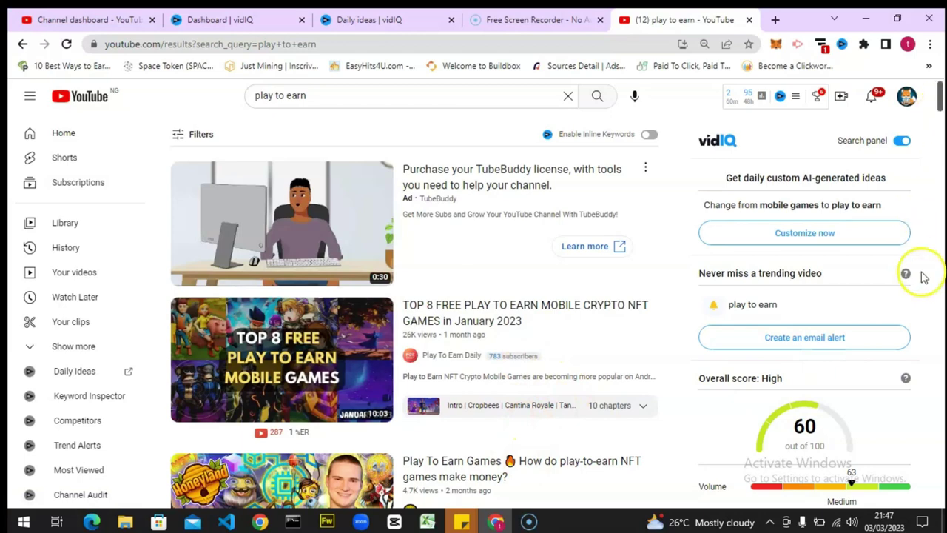
scroll(941, 117, "down", 2)
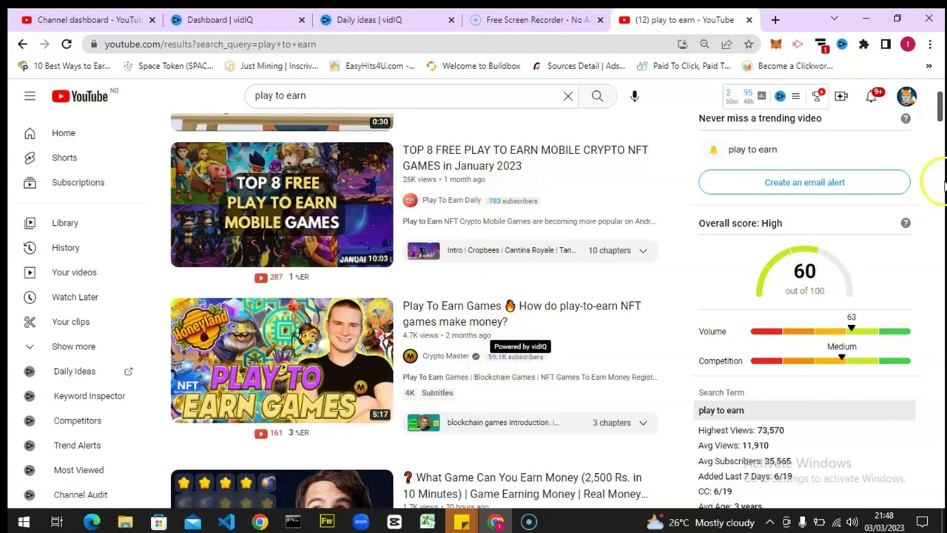
left_click_drag(940, 111, 938, 139)
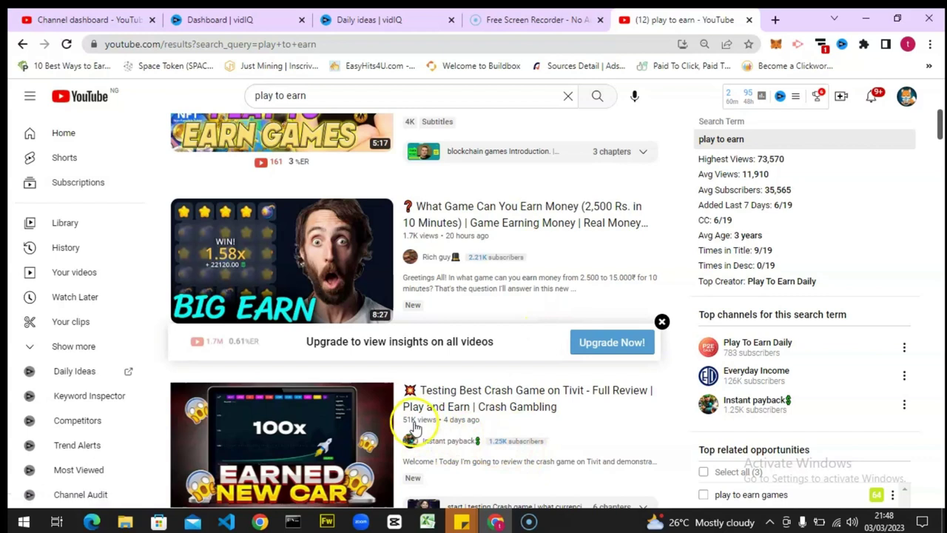
mouse_move(458, 428)
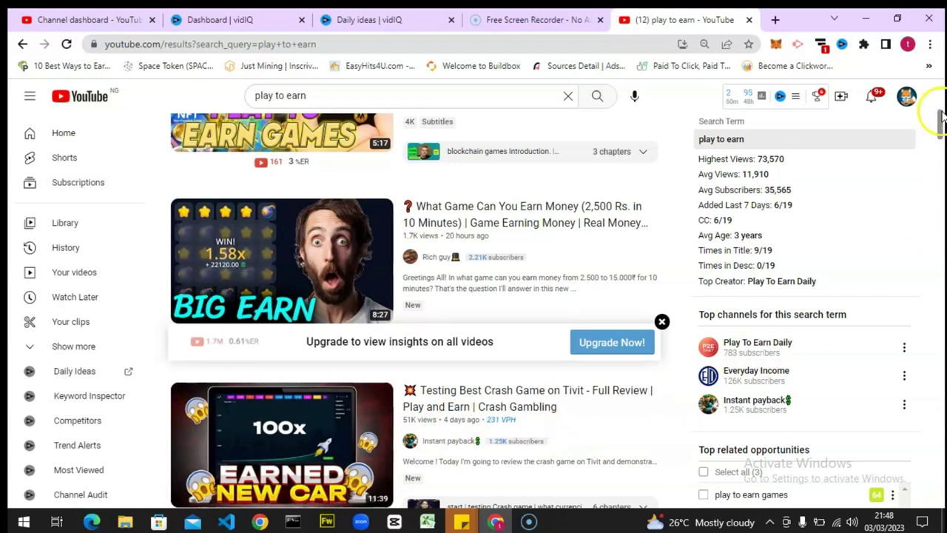
scroll(941, 120, "down", 1)
scroll(942, 119, "down", 2)
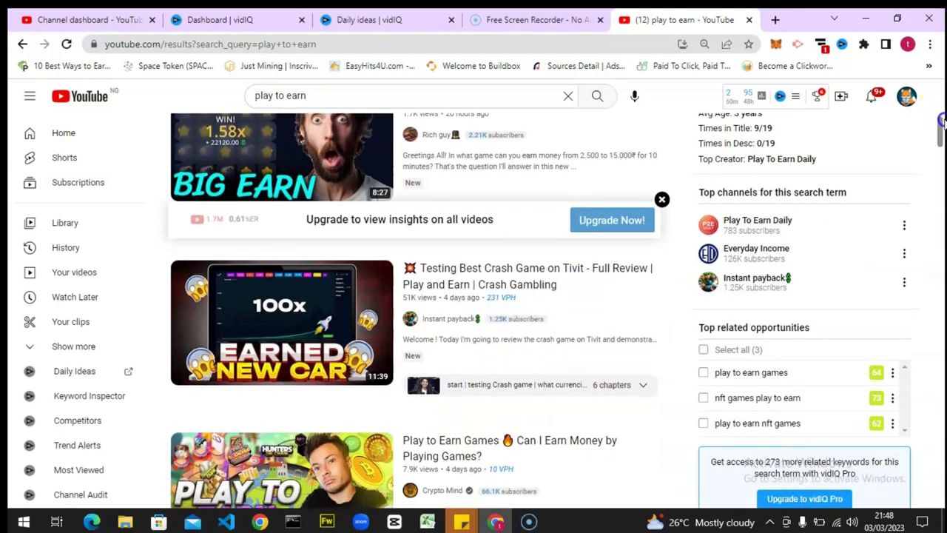
scroll(942, 118, "down", 3)
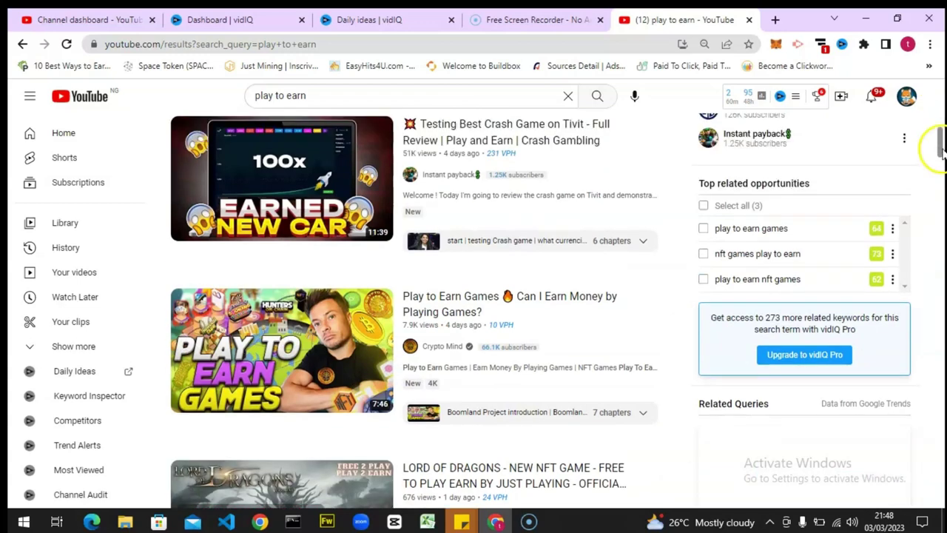
scroll(941, 155, "down", 5)
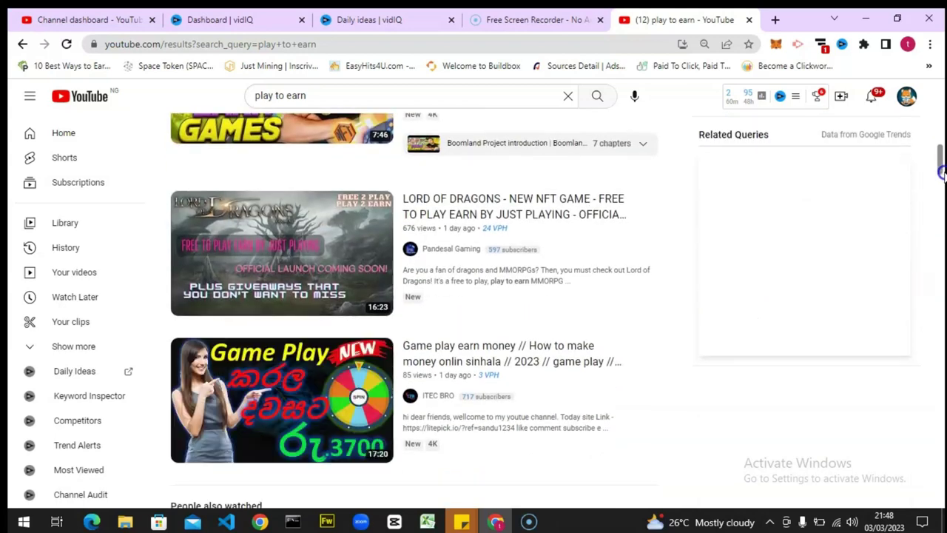
left_click_drag(943, 177, 945, 101)
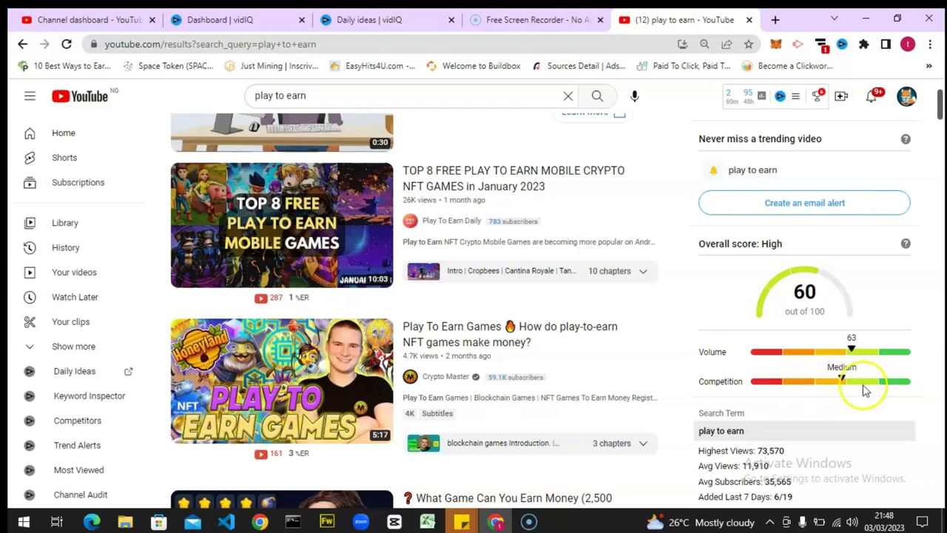
Highlight the Highest Views 73,570, Avg Views 11,910 and Avg Subscribers 35,565 figures
left_click_drag(940, 96, 940, 128)
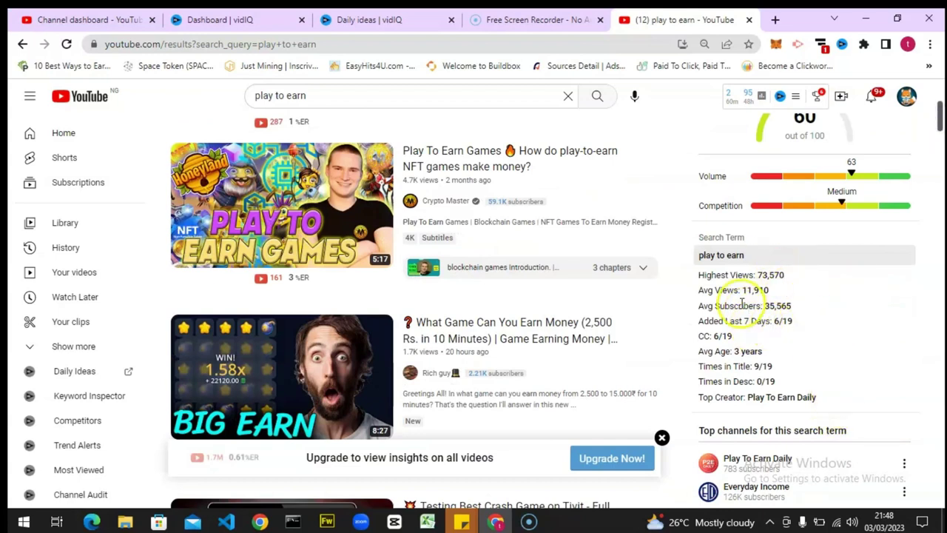
left_click_drag(747, 275, 770, 275)
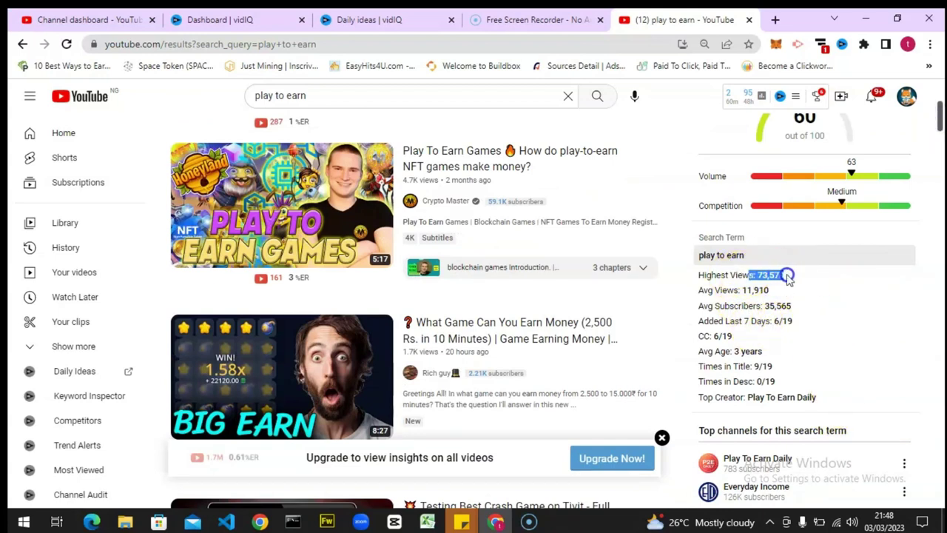
left_click(789, 276)
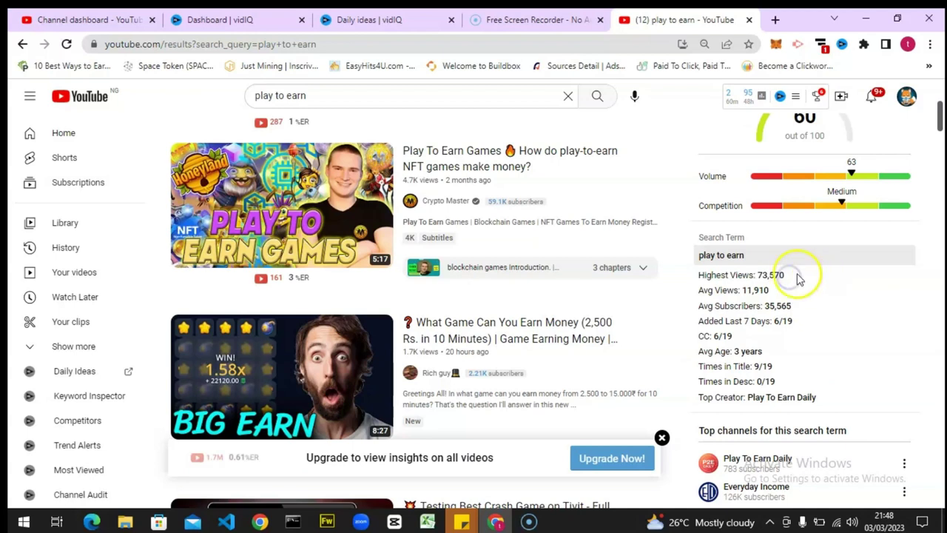
left_click(779, 292)
left_click_drag(742, 291, 741, 291)
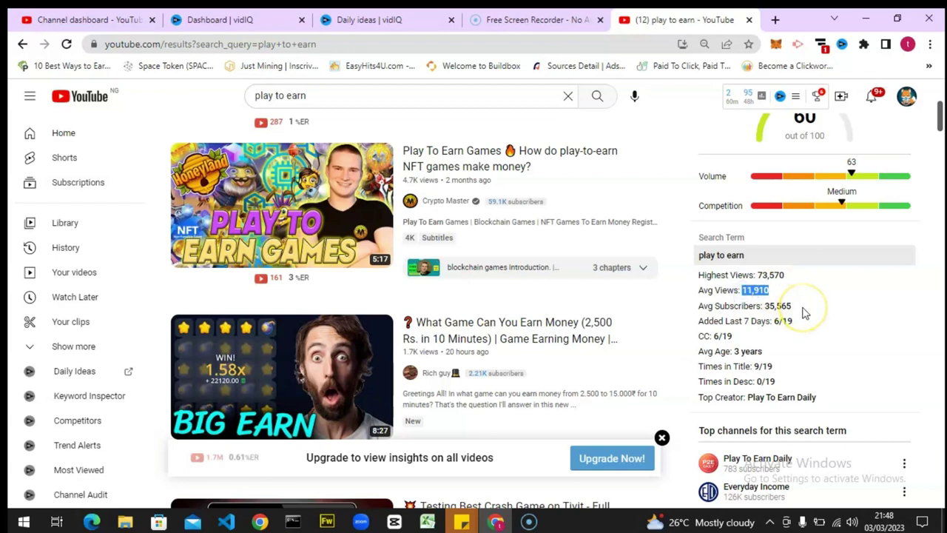
left_click(787, 305)
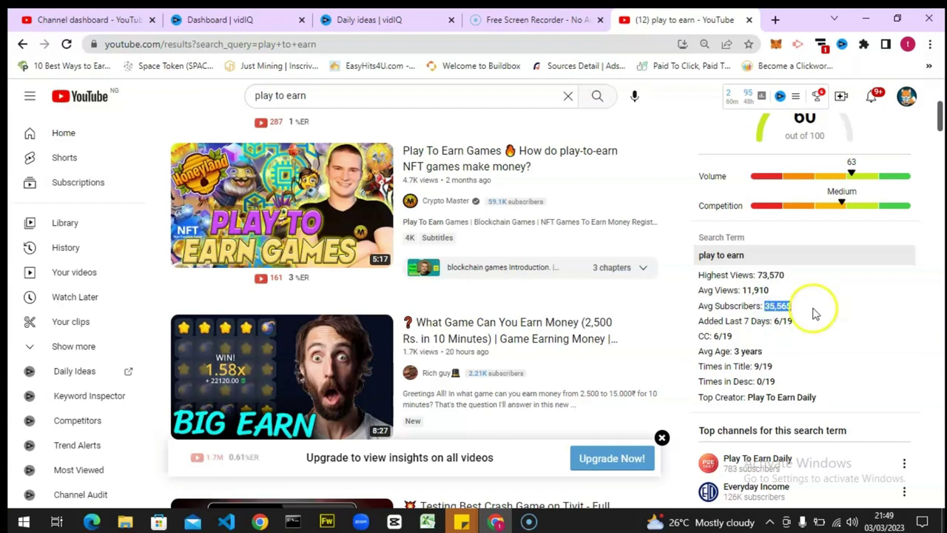
left_click(808, 321)
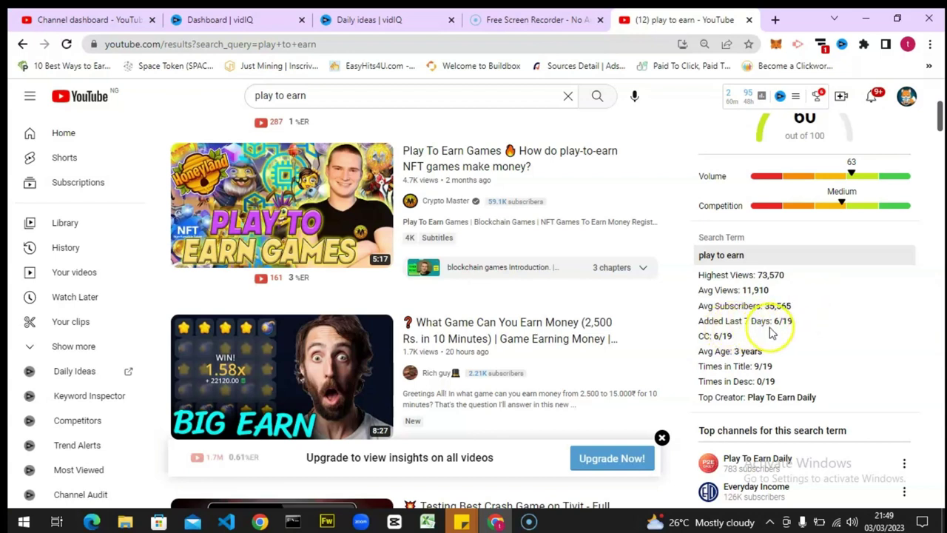
Highlight Added Last 7 Days 6/19, Avg Age 3 years and Times in Title 9/19, then scroll to Top channels
left_click(801, 325)
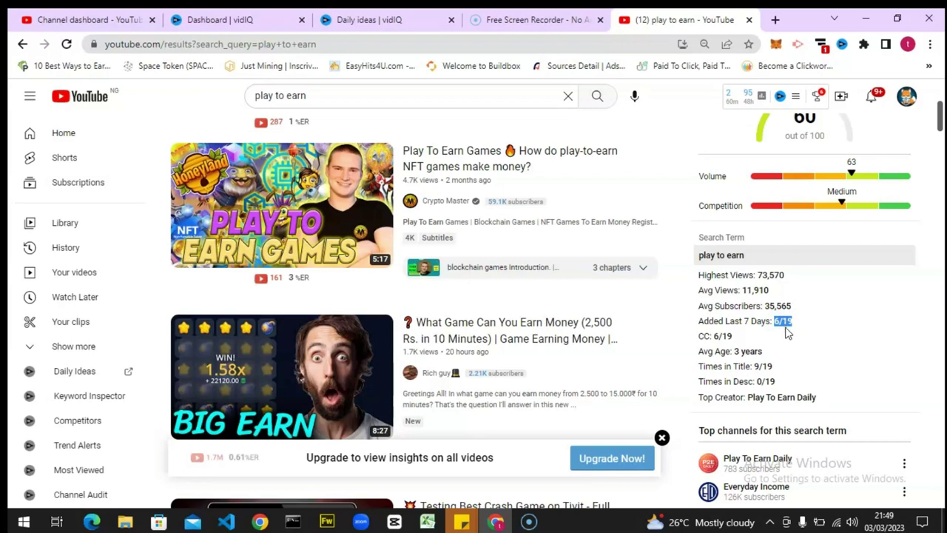
left_click_drag(773, 357, 747, 349)
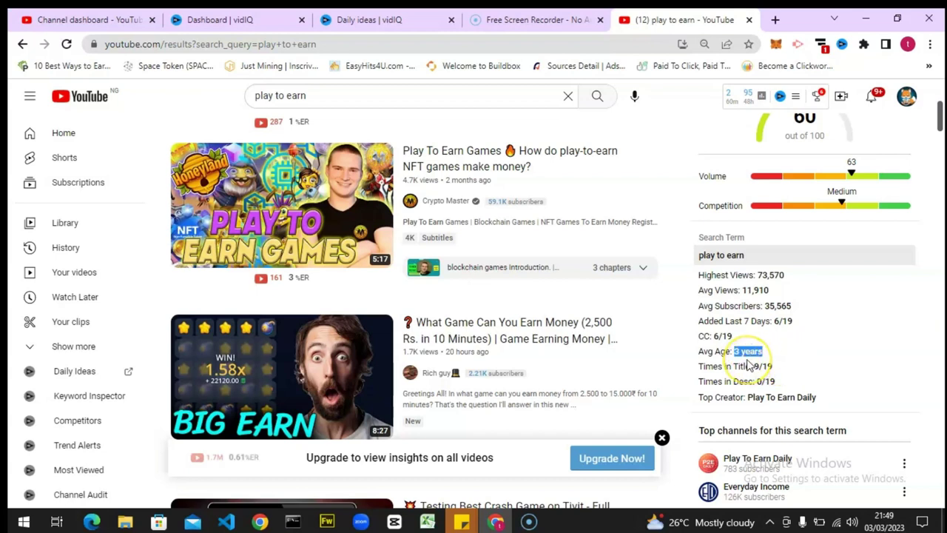
left_click(786, 366)
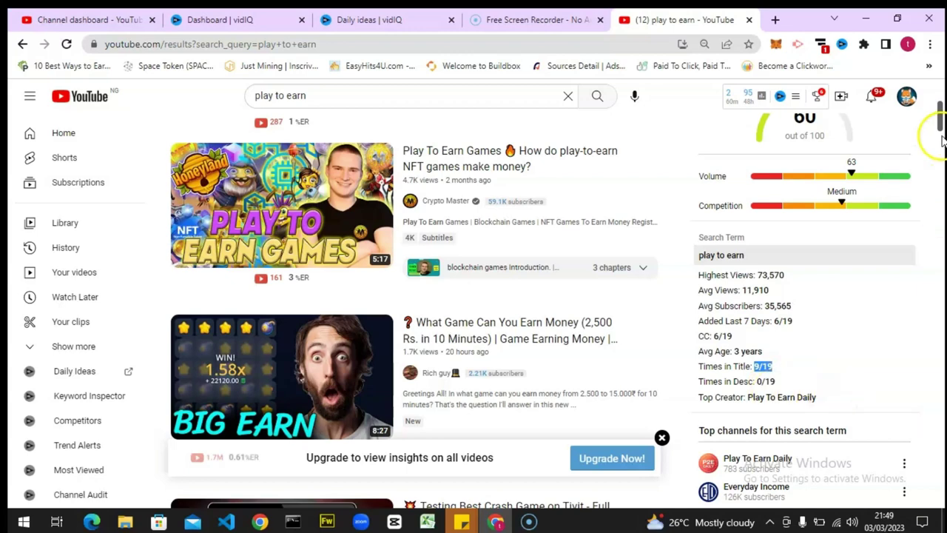
scroll(941, 124, "down", 1)
scroll(940, 124, "down", 1)
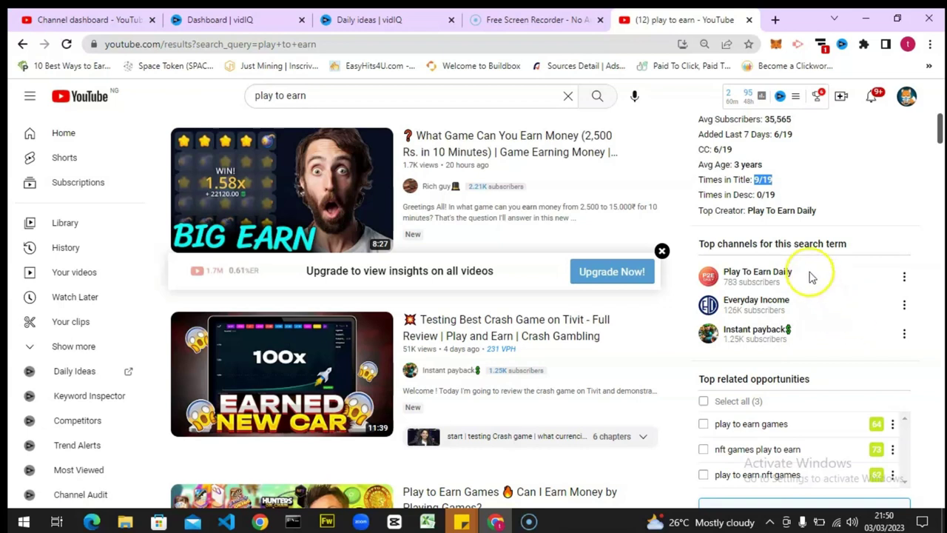
Open the Play To Earn Daily, Everyday Income and Instant payback channels, each in its own tab
left_click(758, 278)
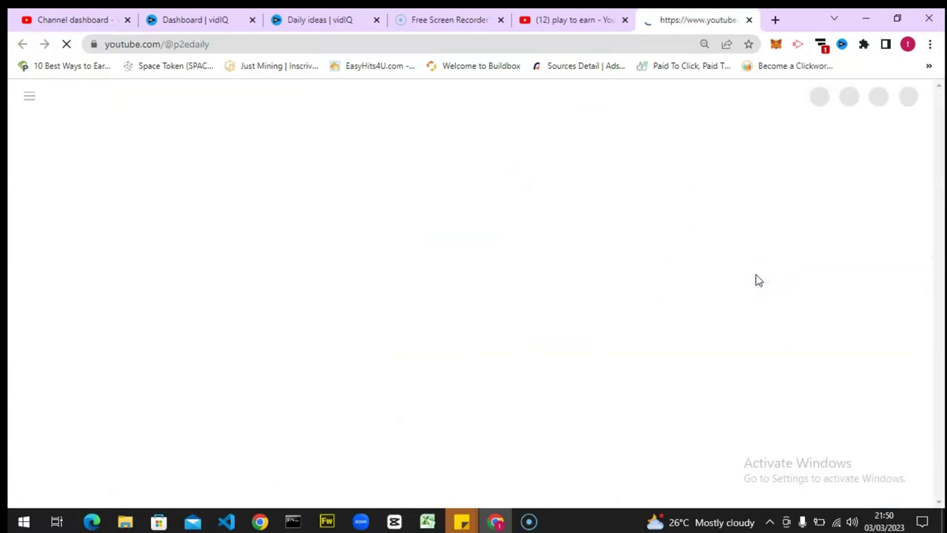
left_click(584, 15)
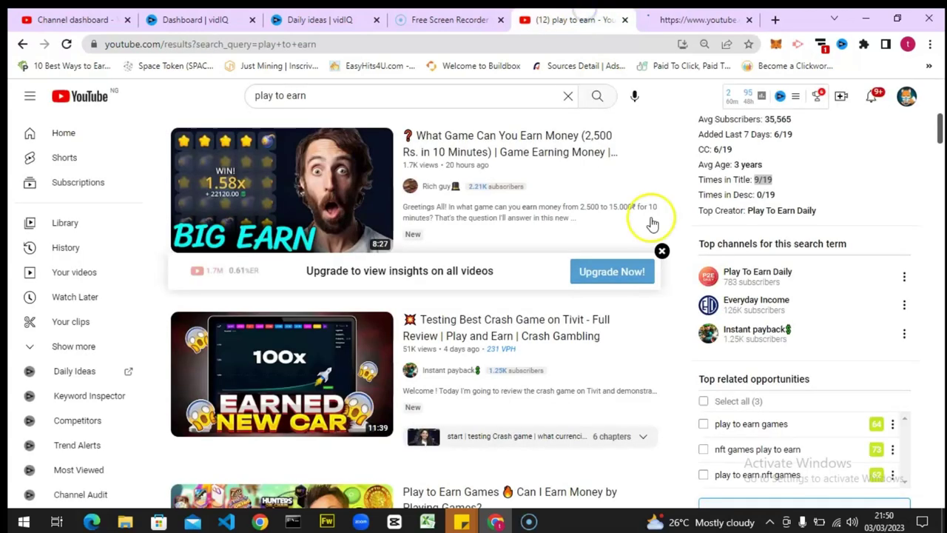
left_click(737, 304)
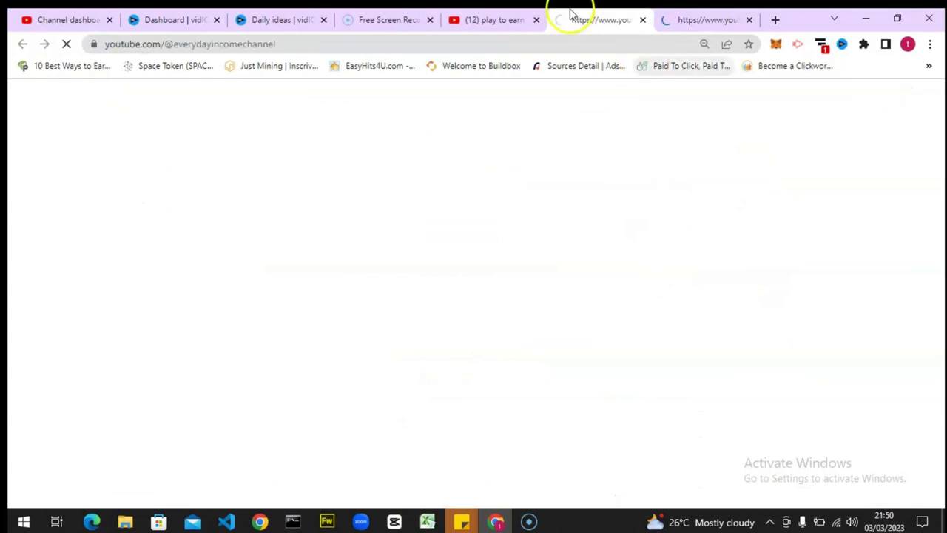
left_click(507, 14)
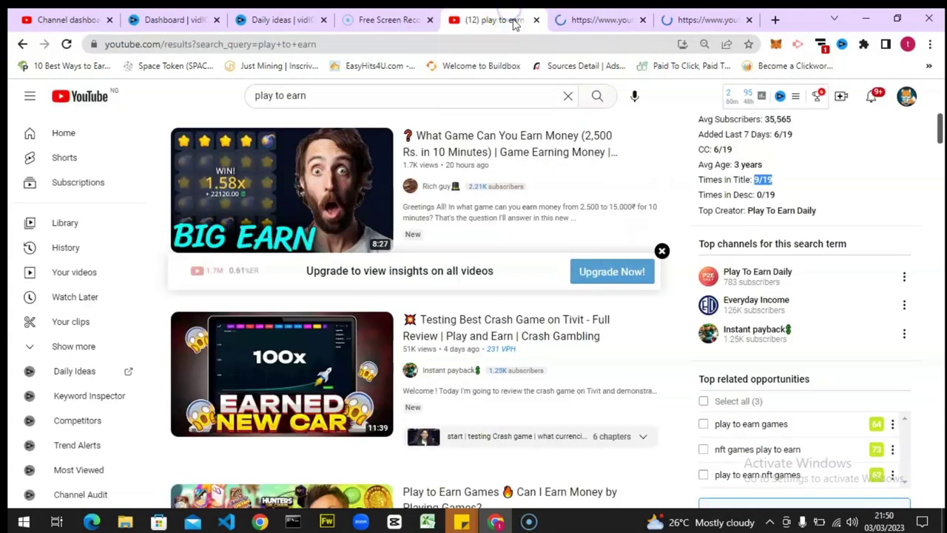
left_click(733, 331)
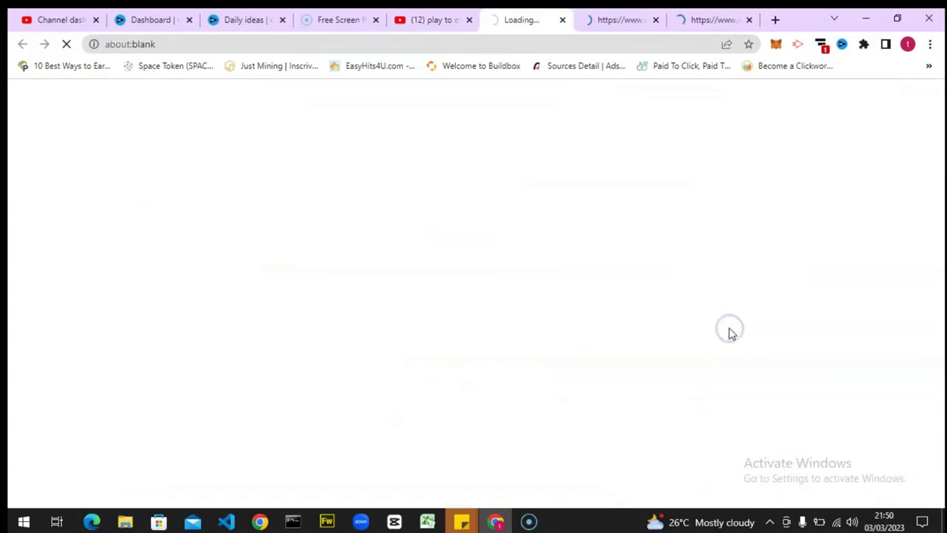
left_click(701, 17)
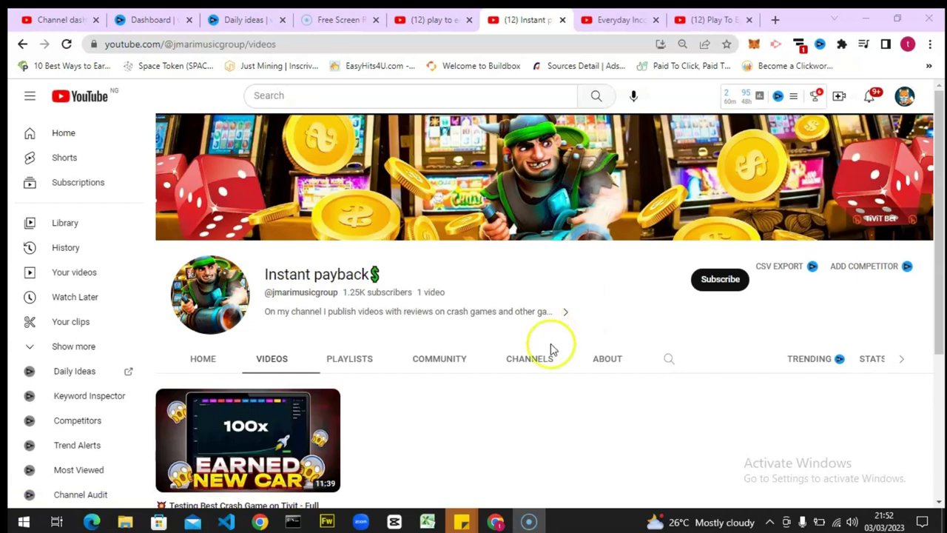
scroll(943, 175, "down", 2)
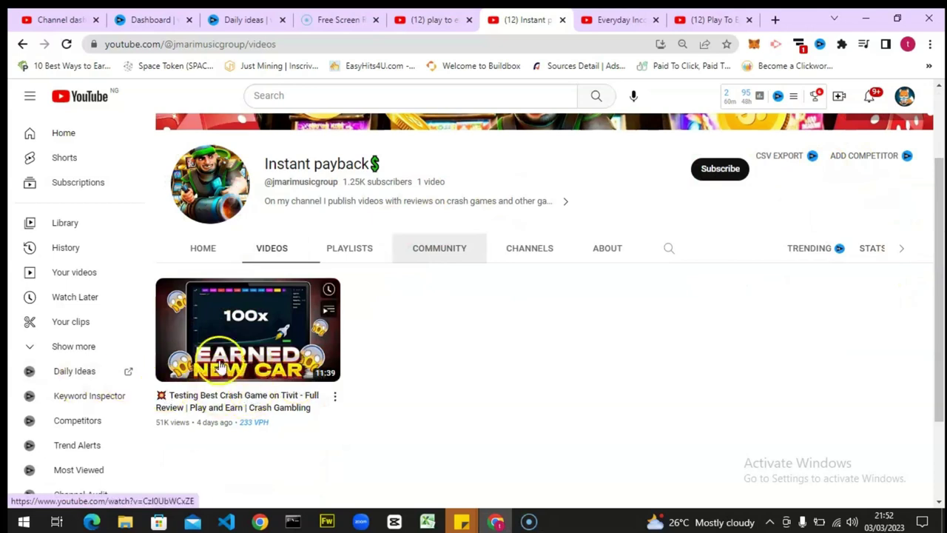
mouse_move(204, 426)
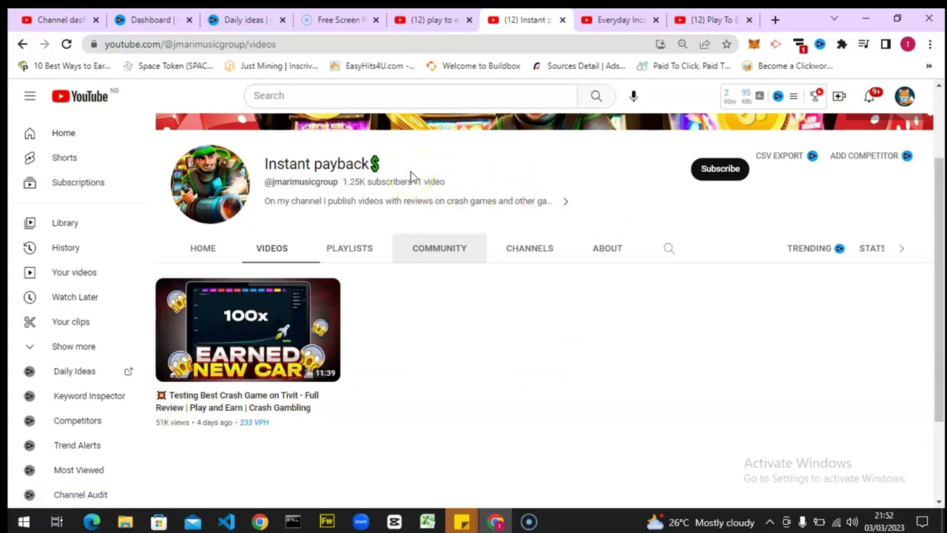
scroll(944, 130, "up", 2)
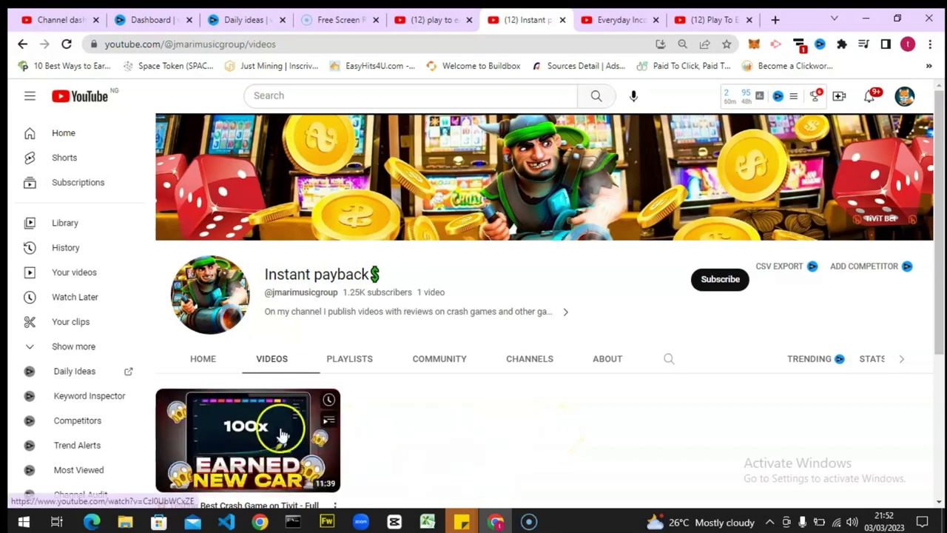
mouse_move(288, 433)
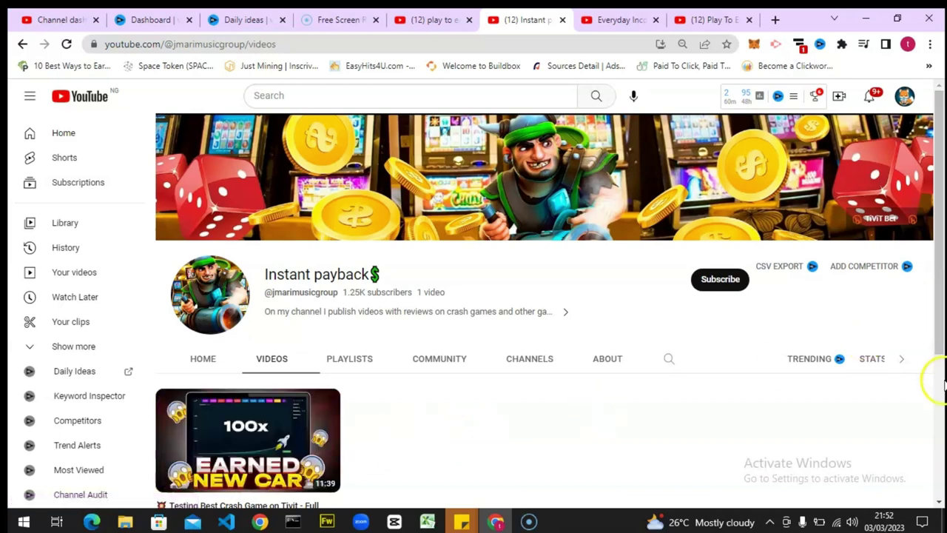
left_click(939, 379)
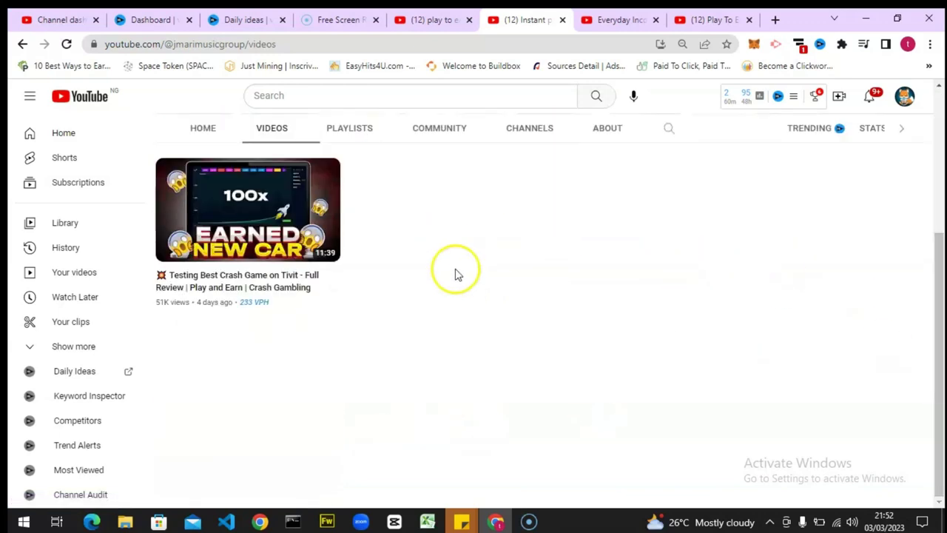
Show Everyday Income's Videos tab (126K subscribers, 51 videos), briefly checking its Community posts
left_click(635, 13)
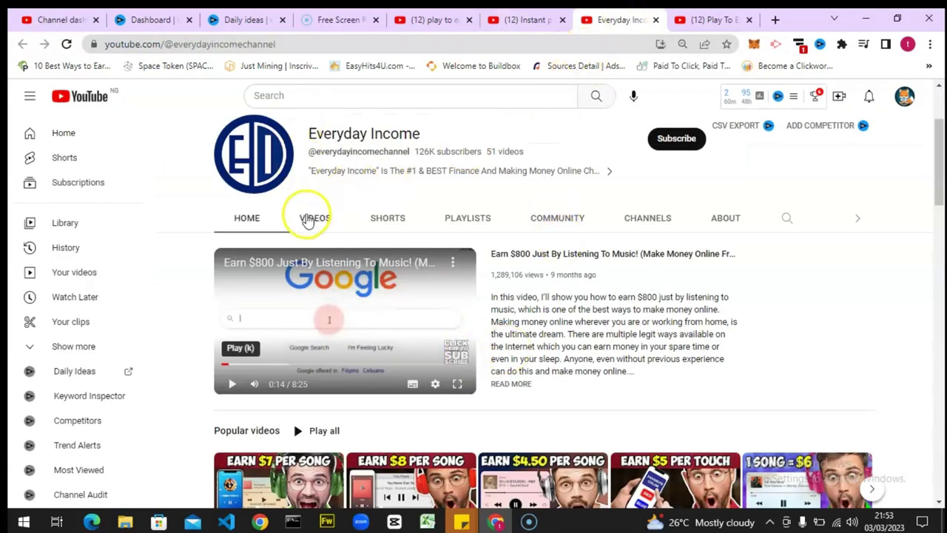
left_click(308, 220)
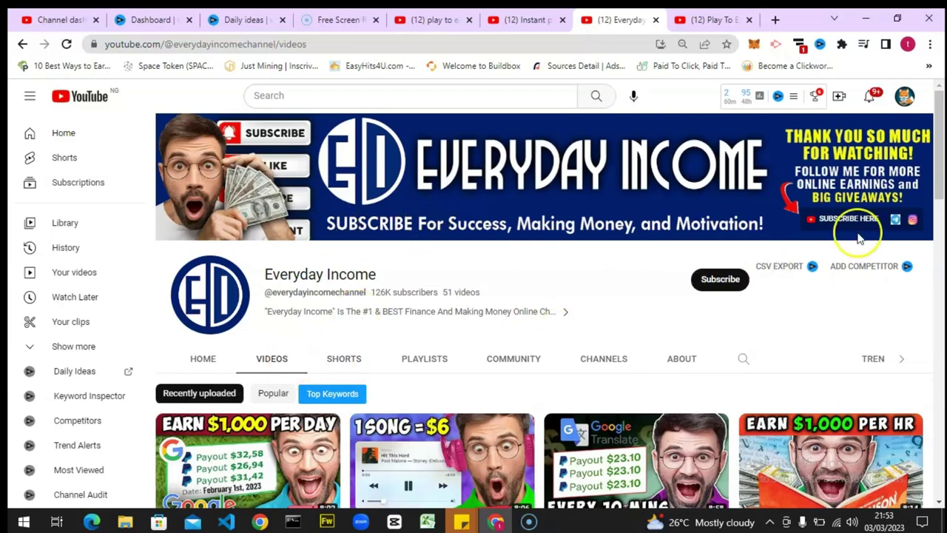
left_click_drag(938, 172, 941, 230)
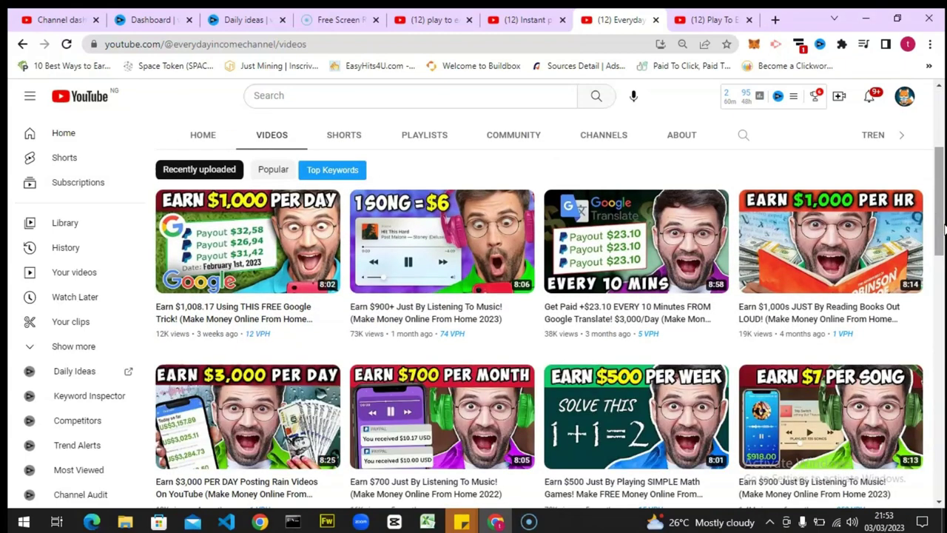
left_click(514, 135)
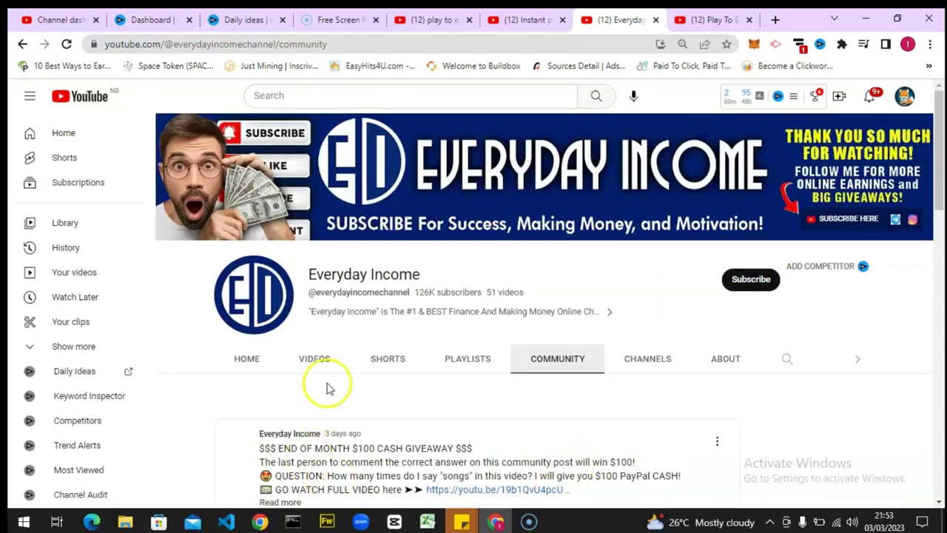
left_click(320, 366)
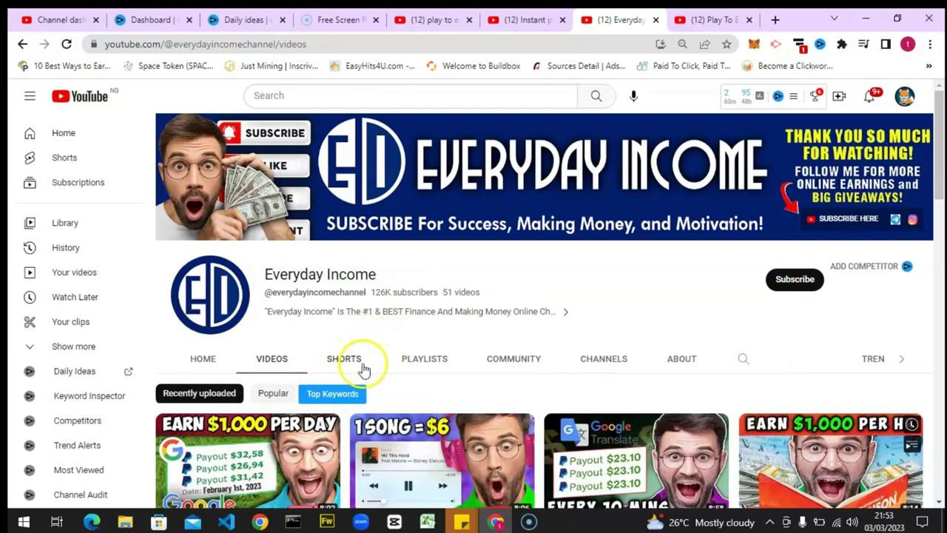
left_click_drag(941, 164, 941, 181)
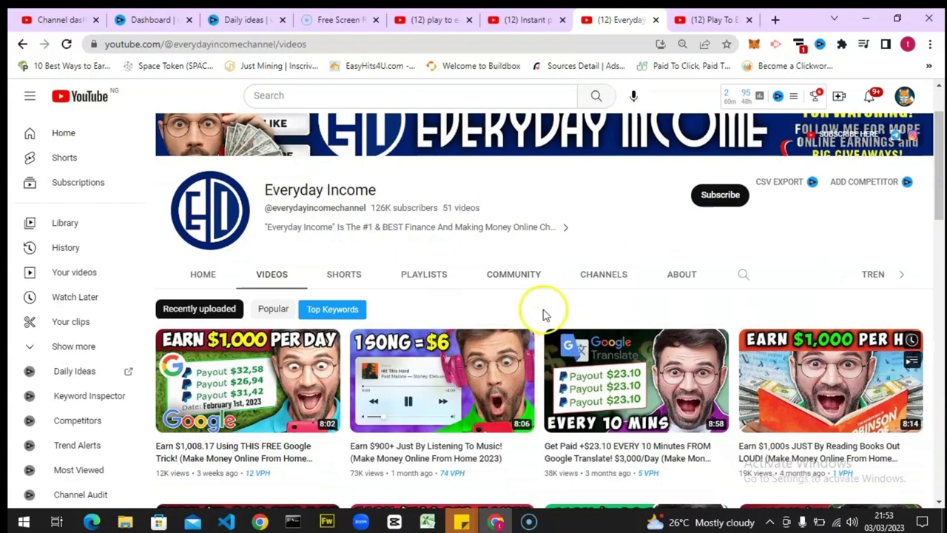